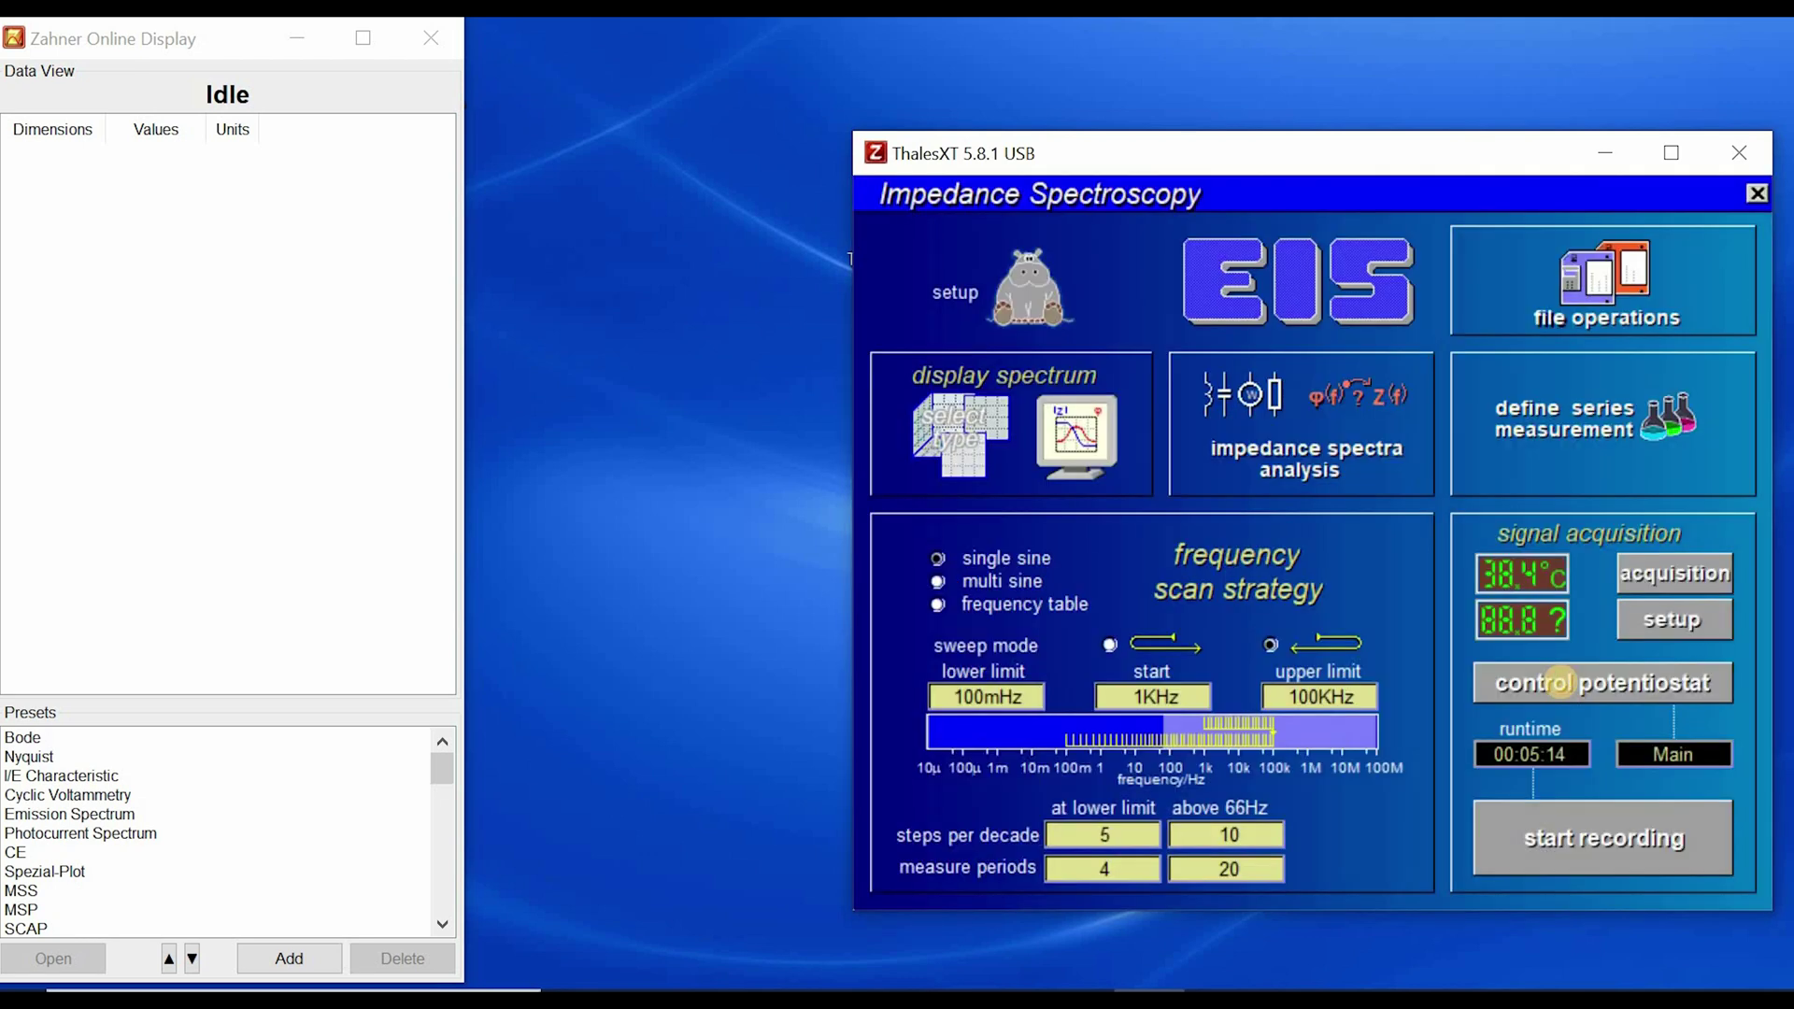
Enter the potentiostat control panel and put the instrument in POTENTIOSTAT mode.
click(1542, 682)
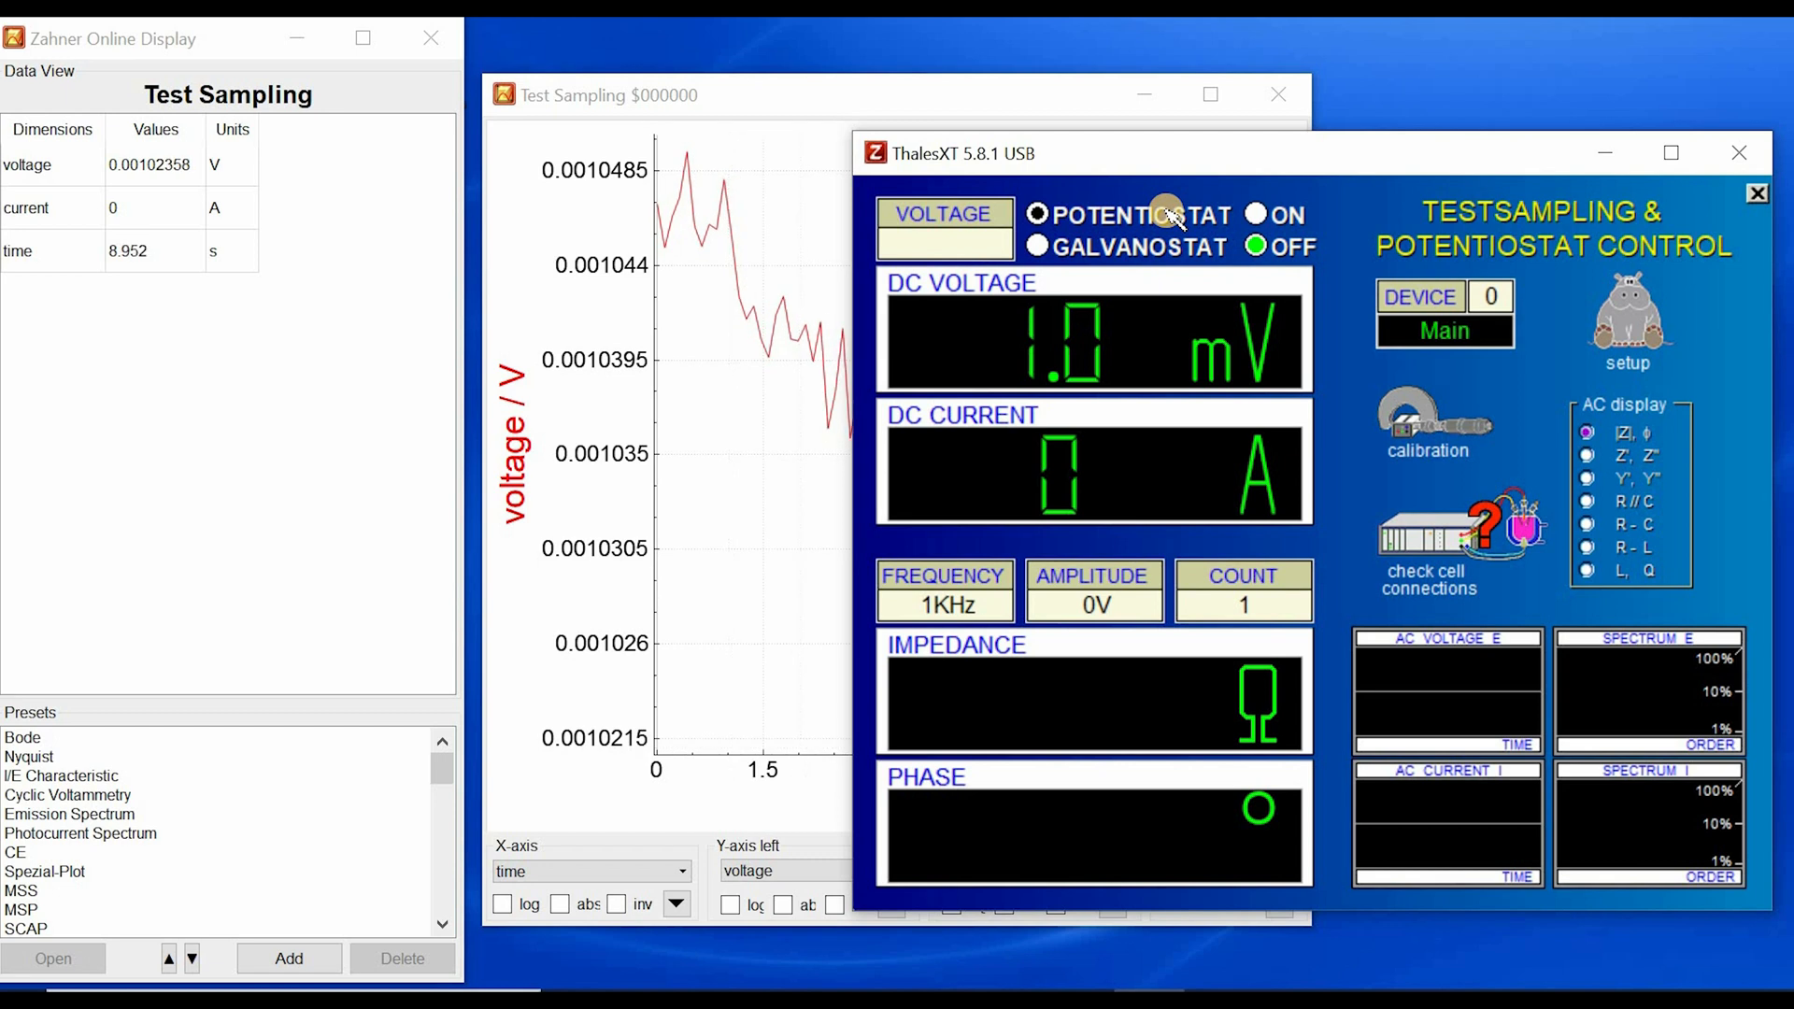
click(1140, 213)
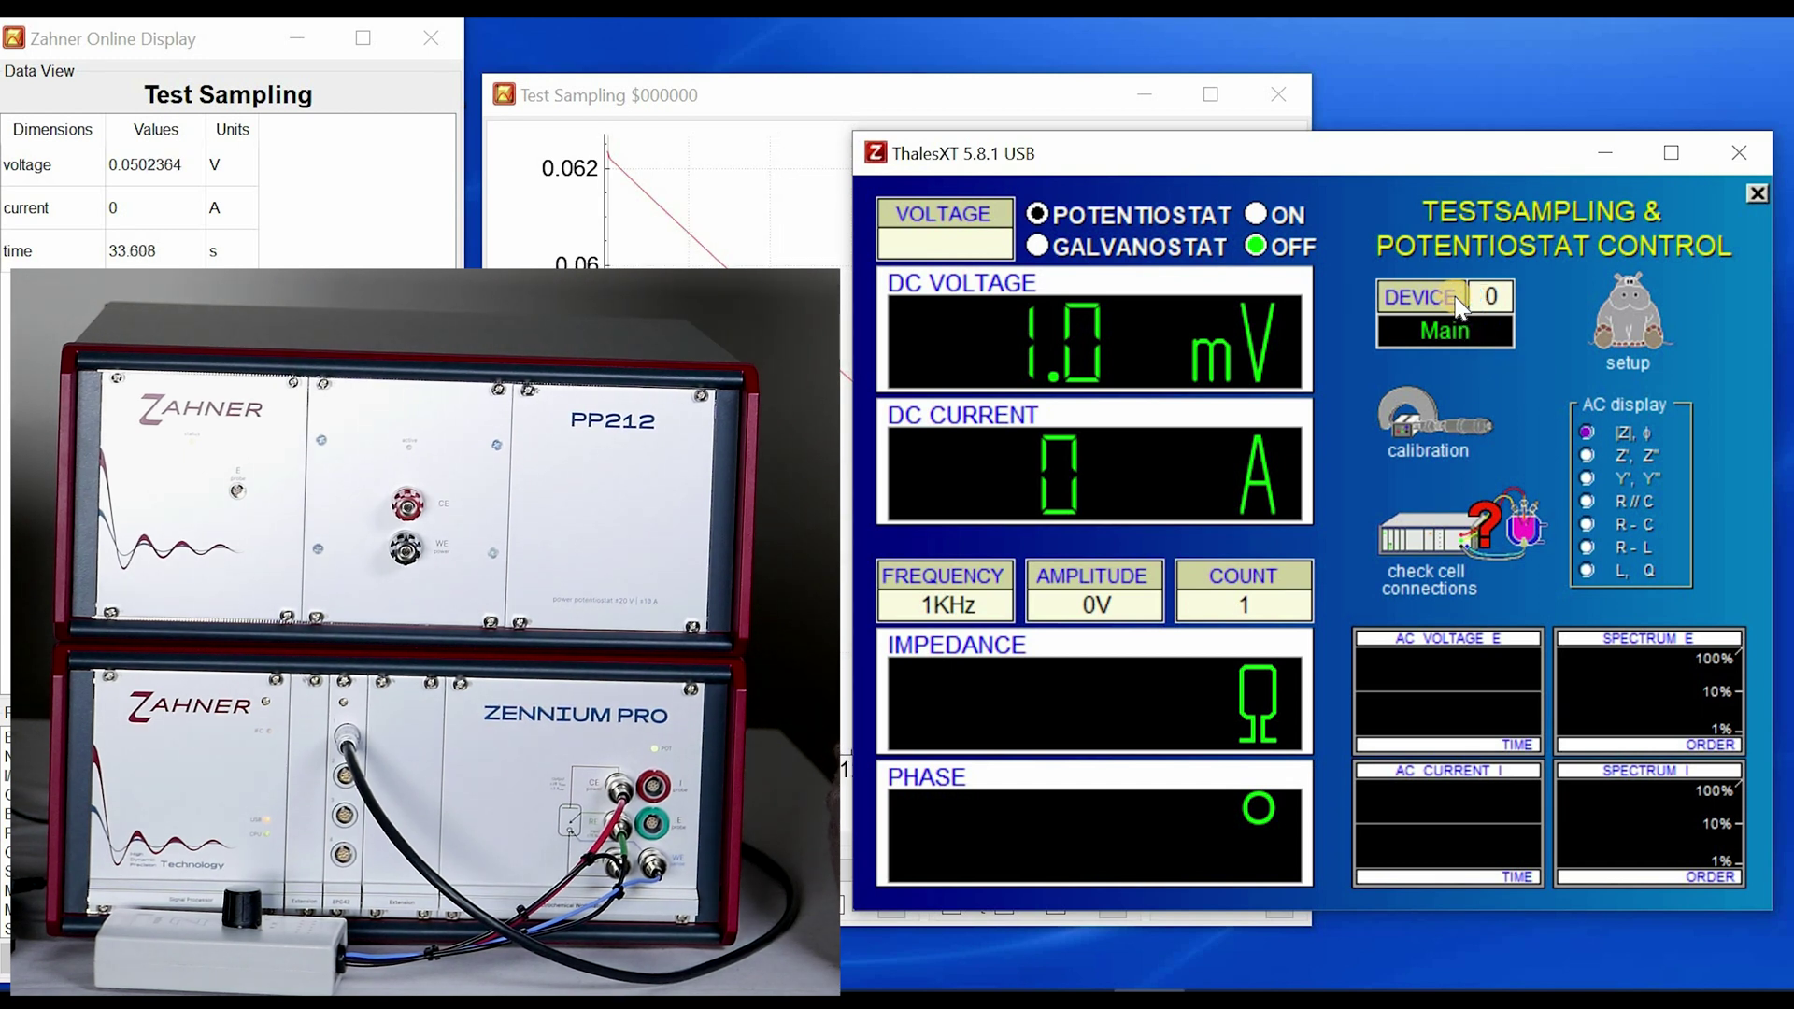
Switch control to device 1 (PP212), then make device 0, Main, active again.
click(1396, 311)
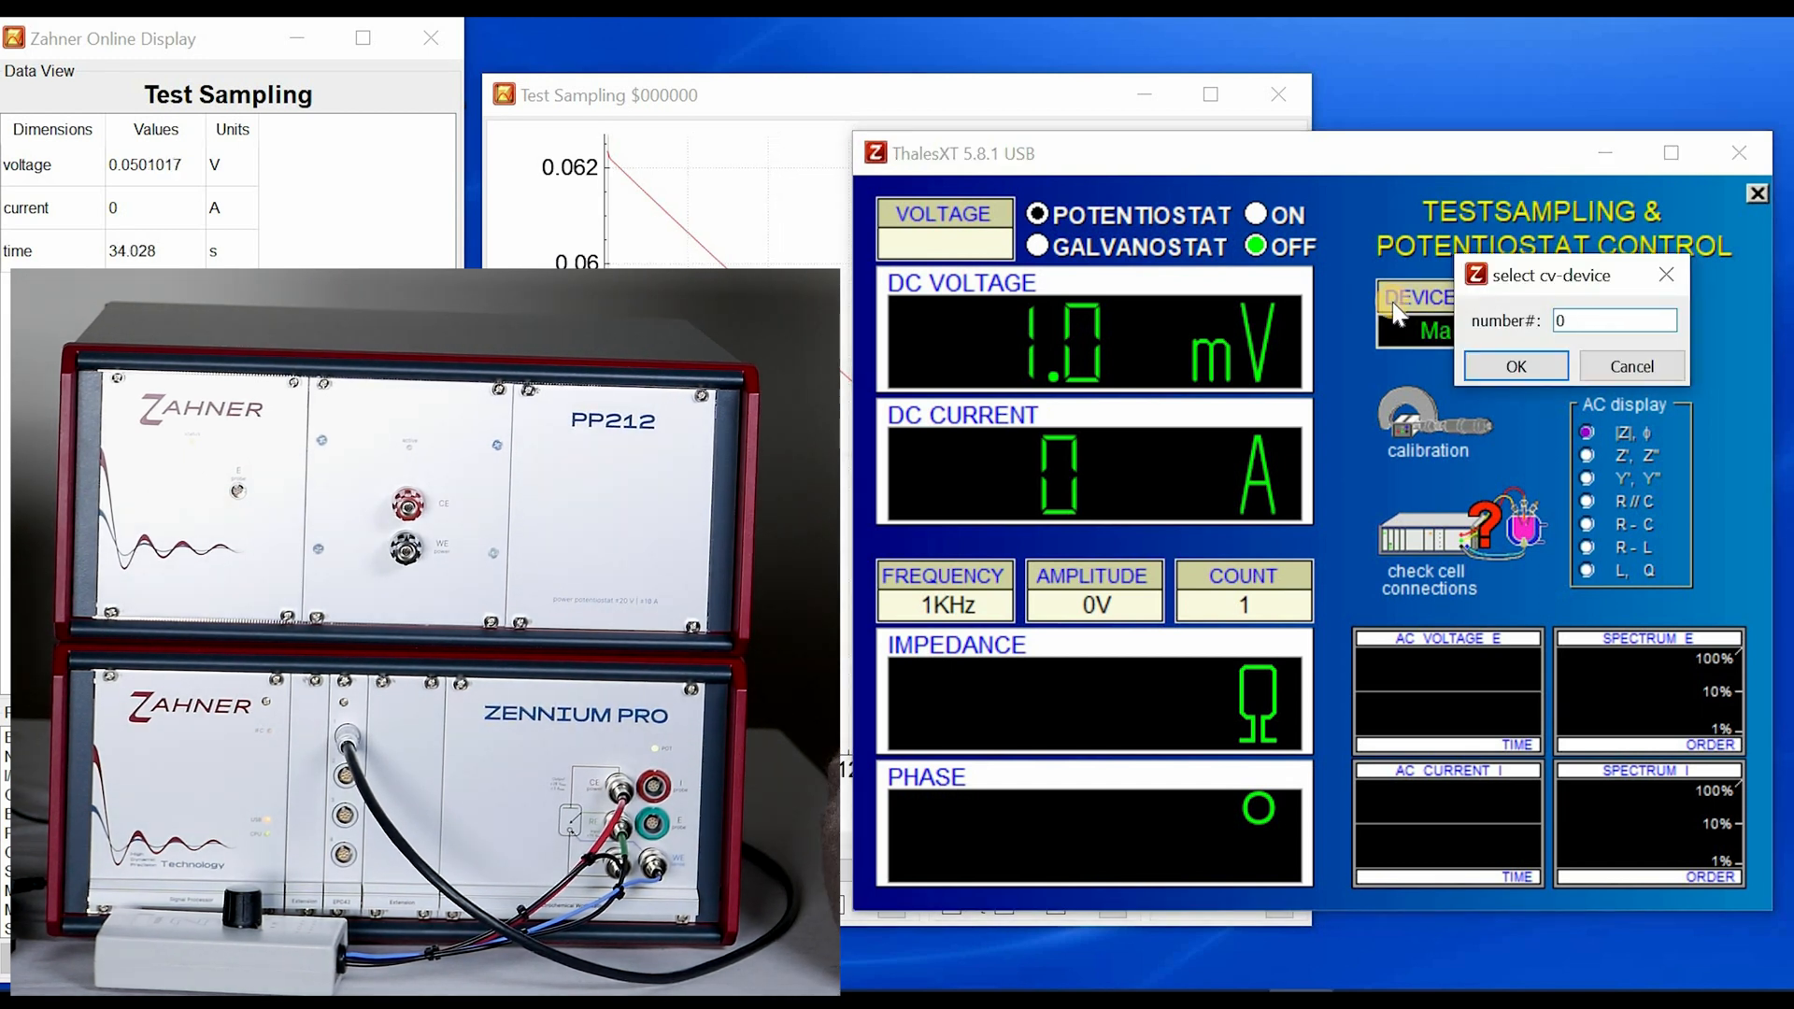
click(1517, 353)
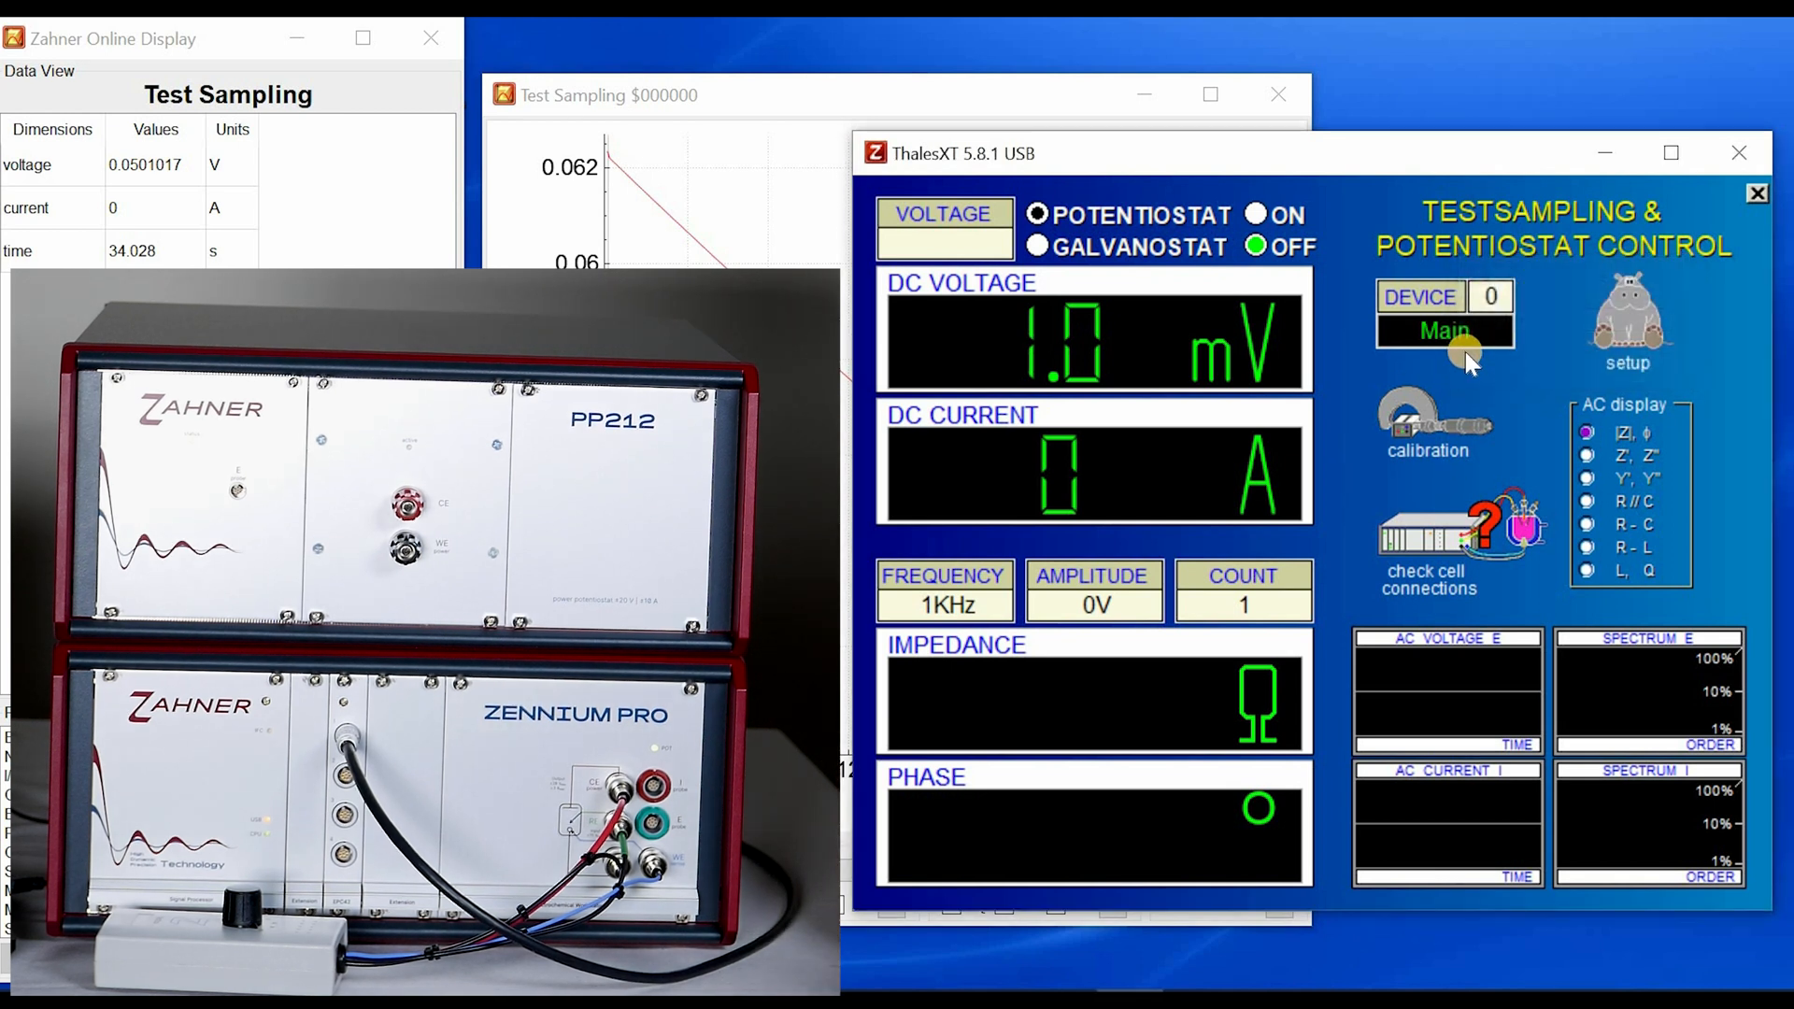
click(1407, 325)
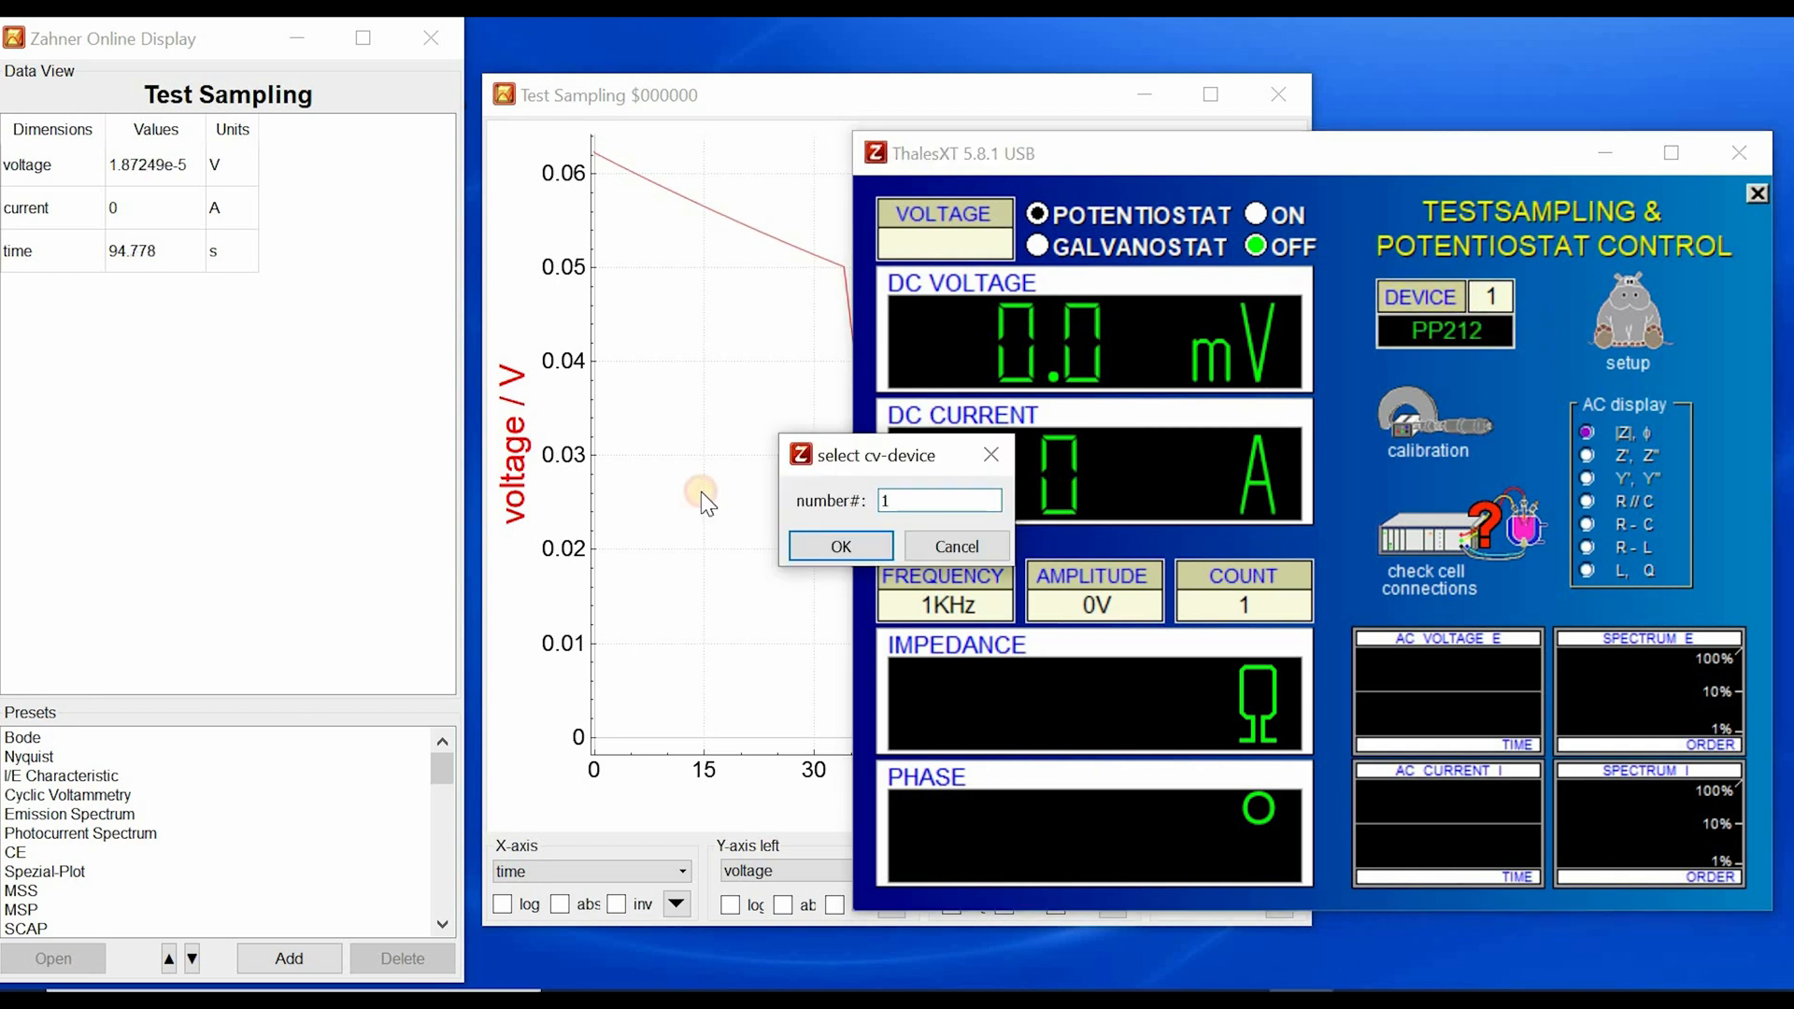
text(0)
key(Return)
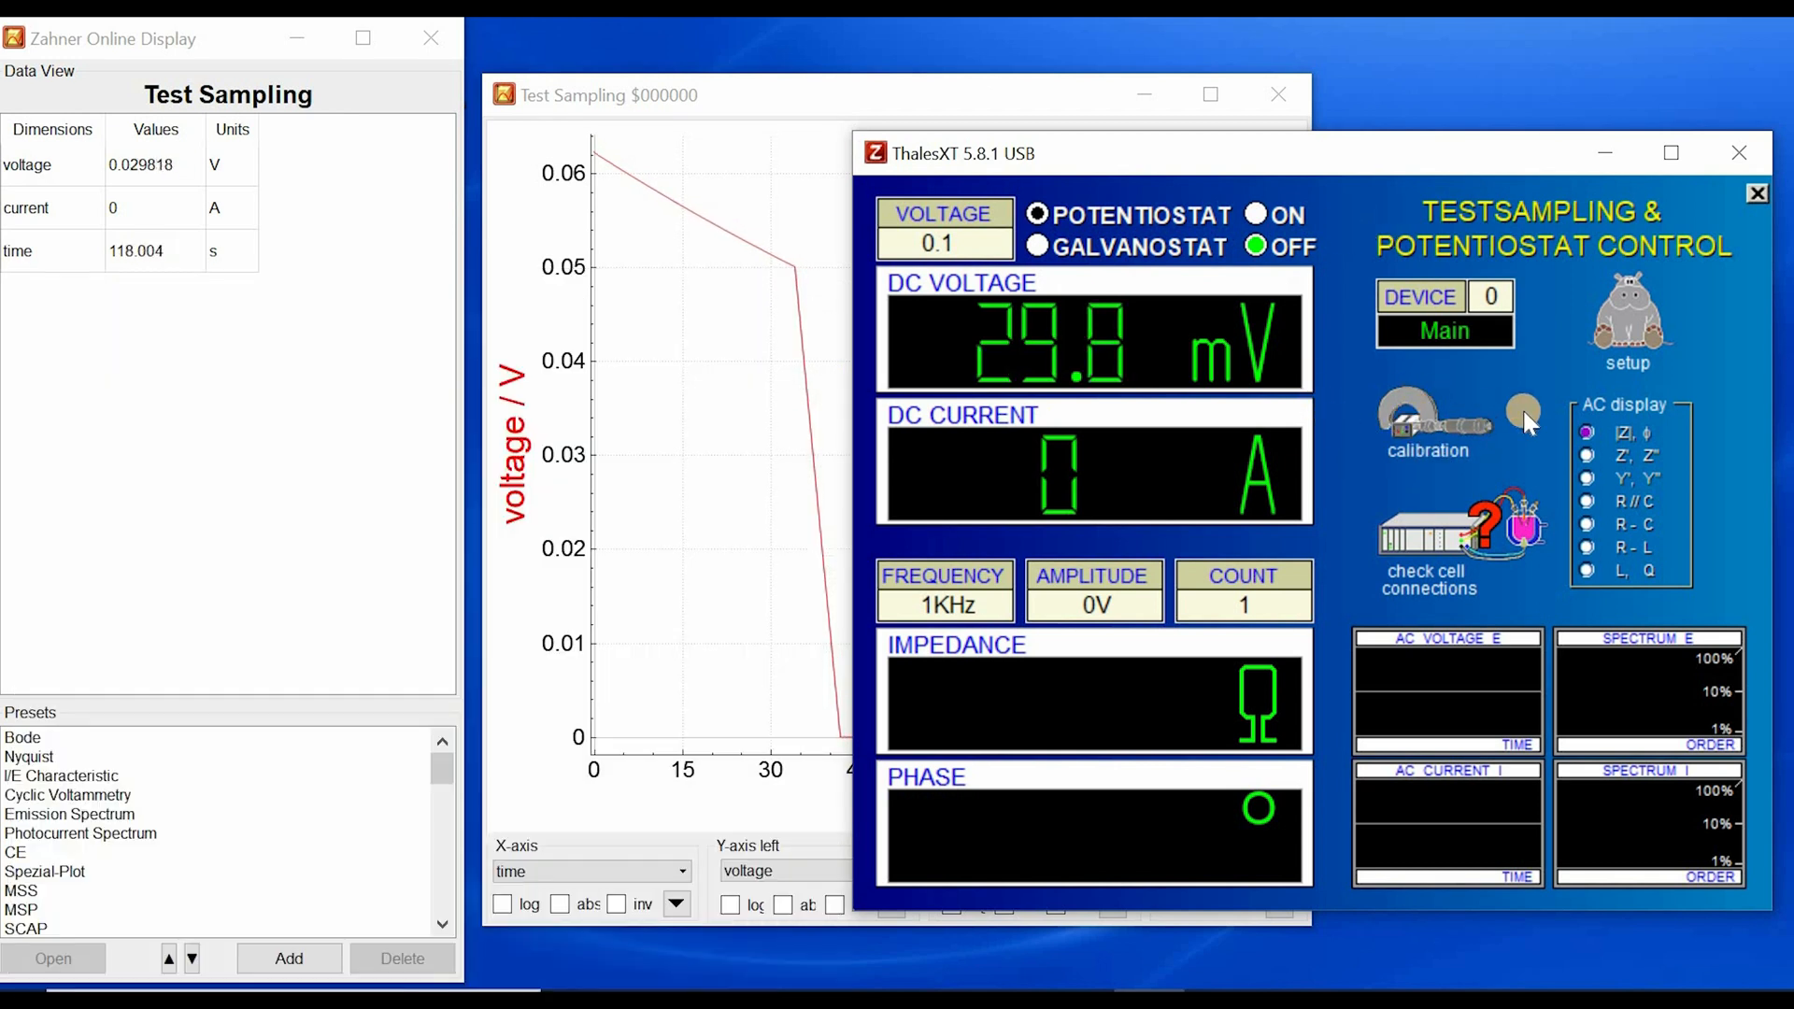
click(1458, 425)
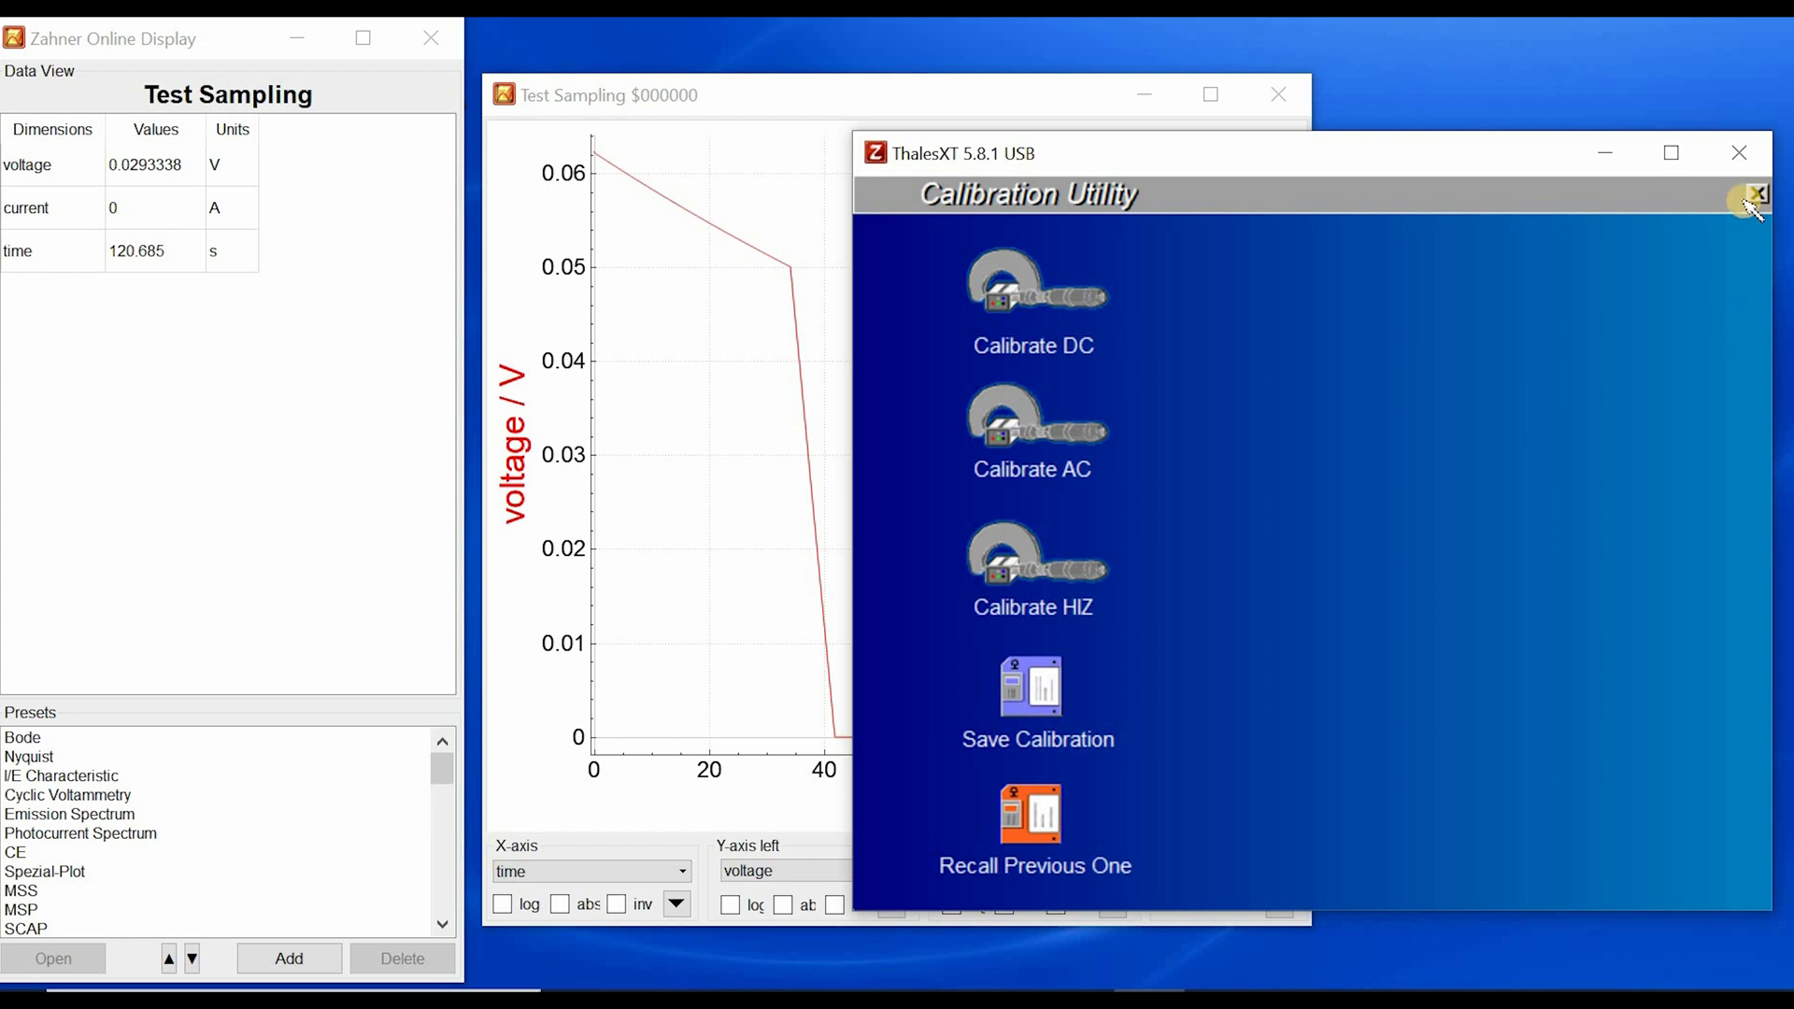
right_click(1434, 423)
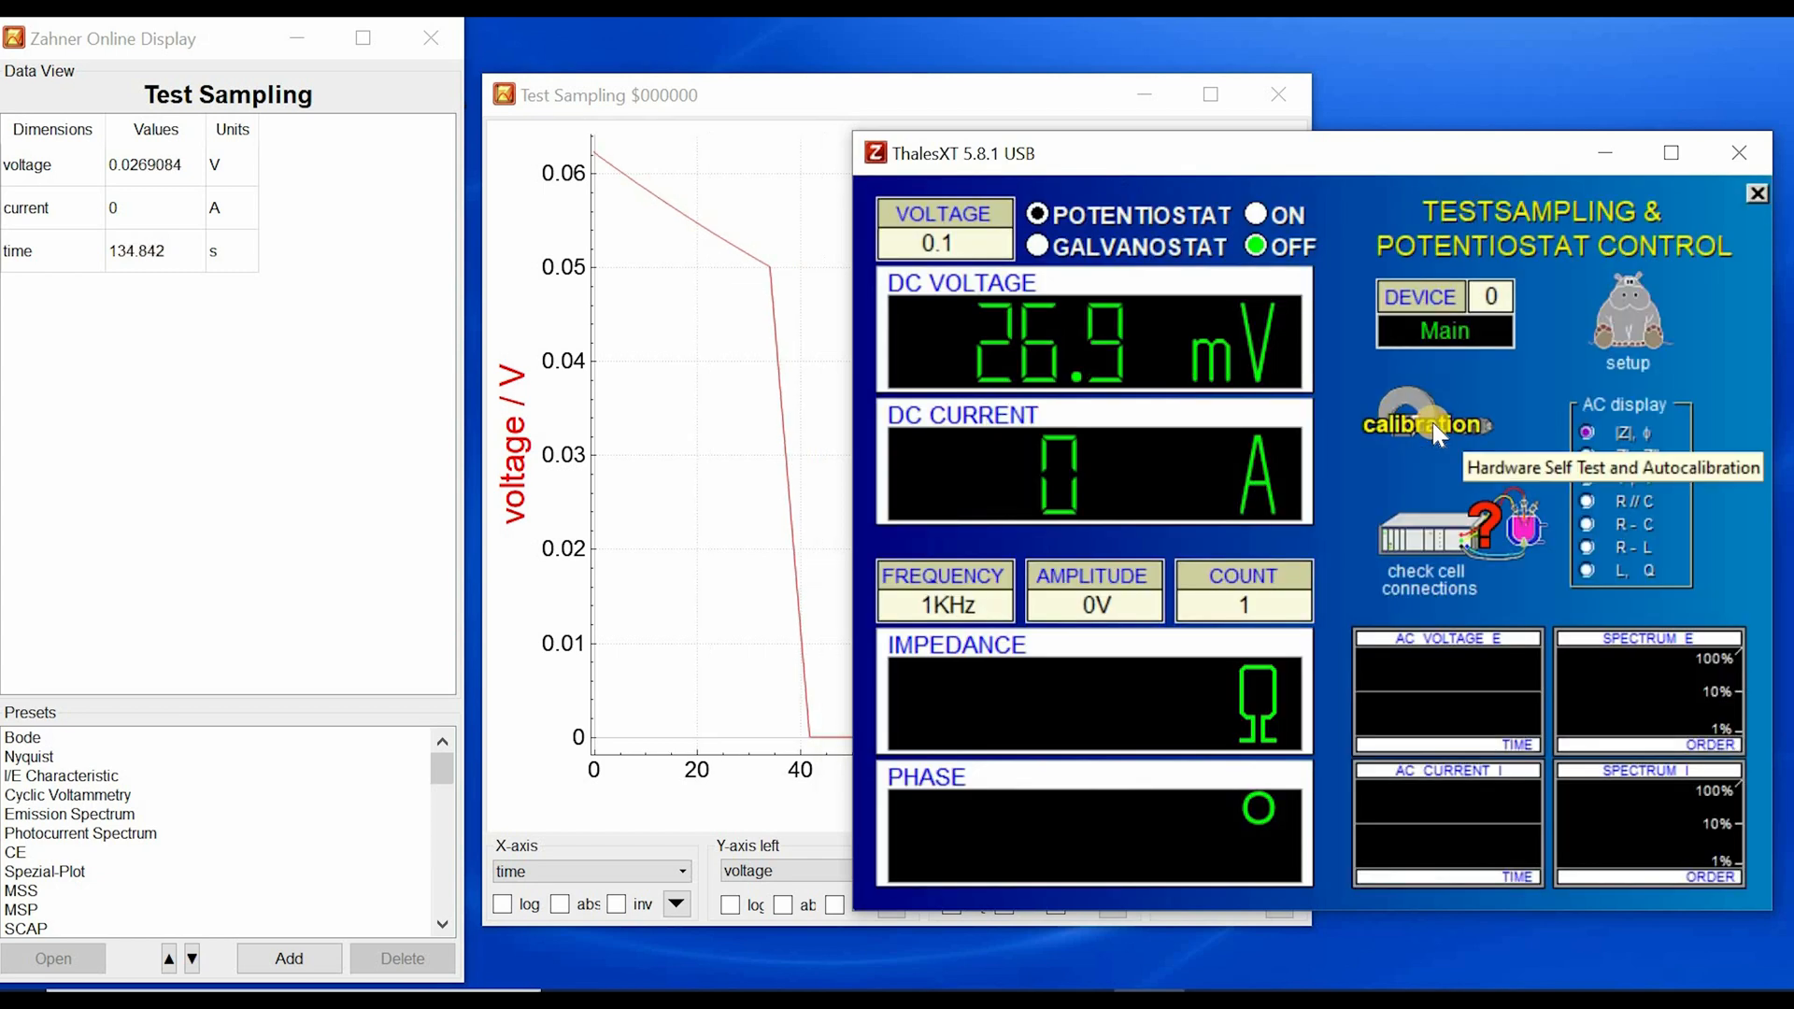
key(Return)
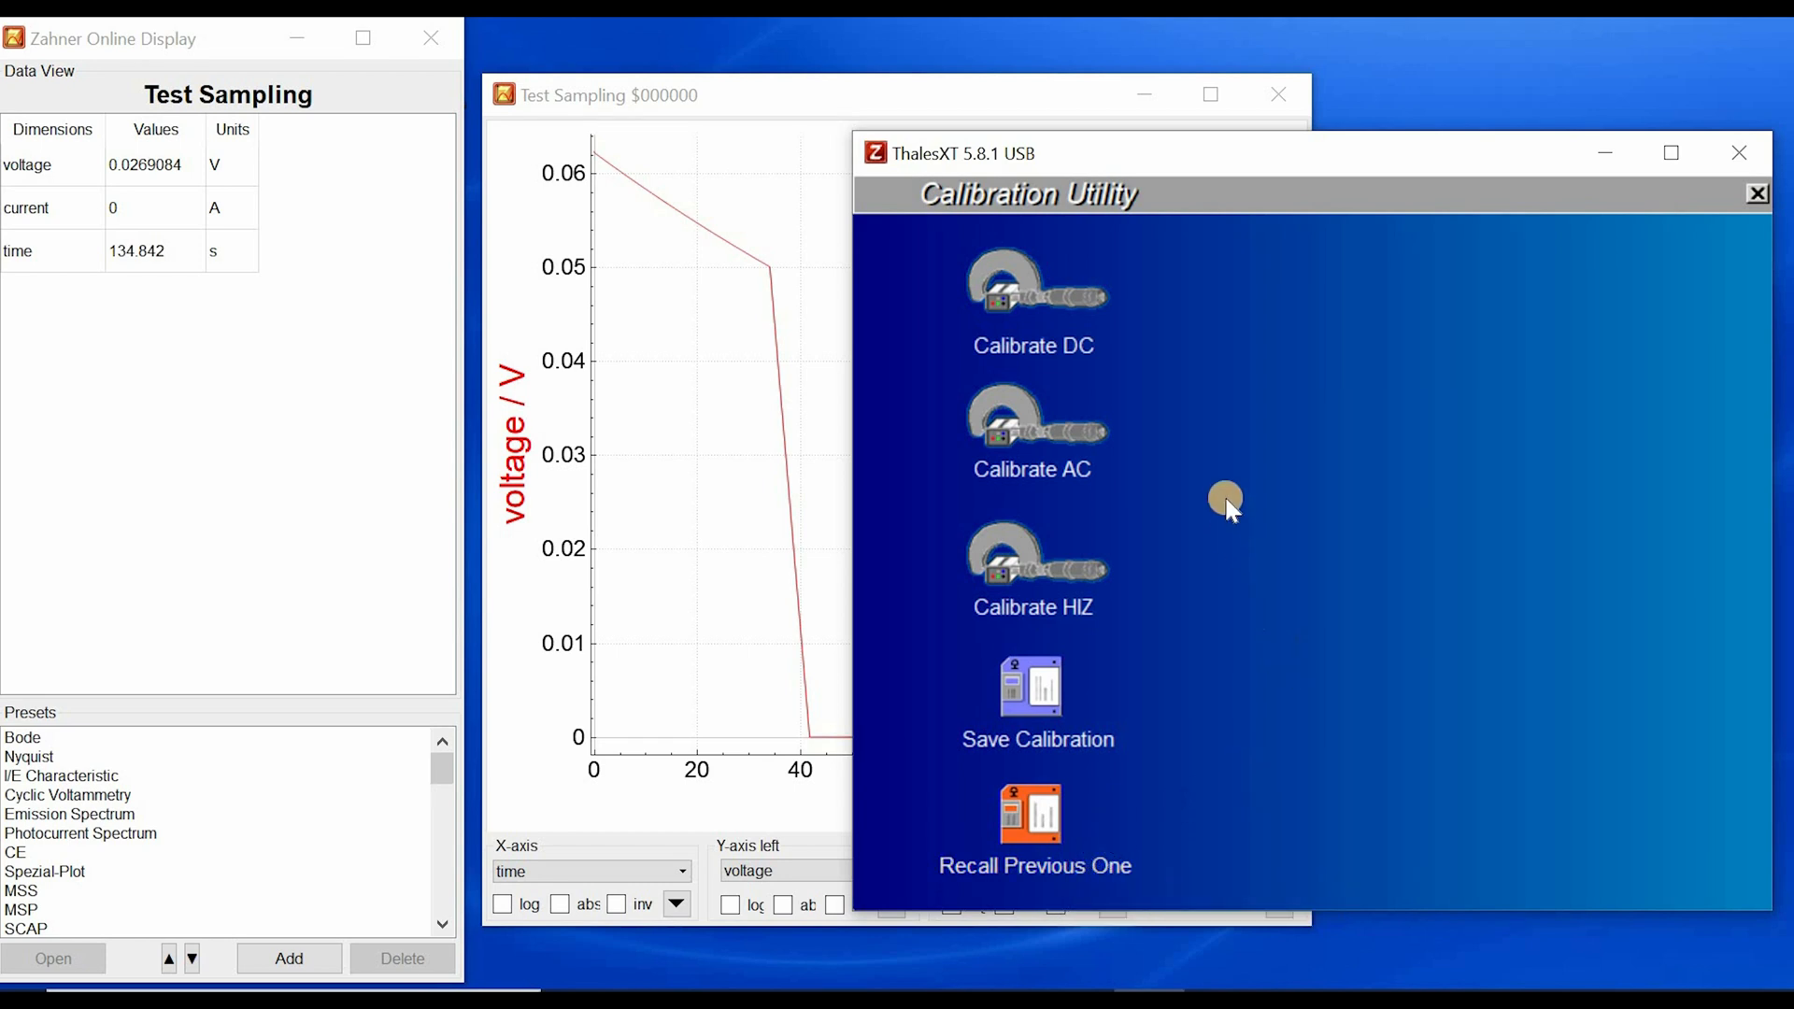
right_click(1278, 437)
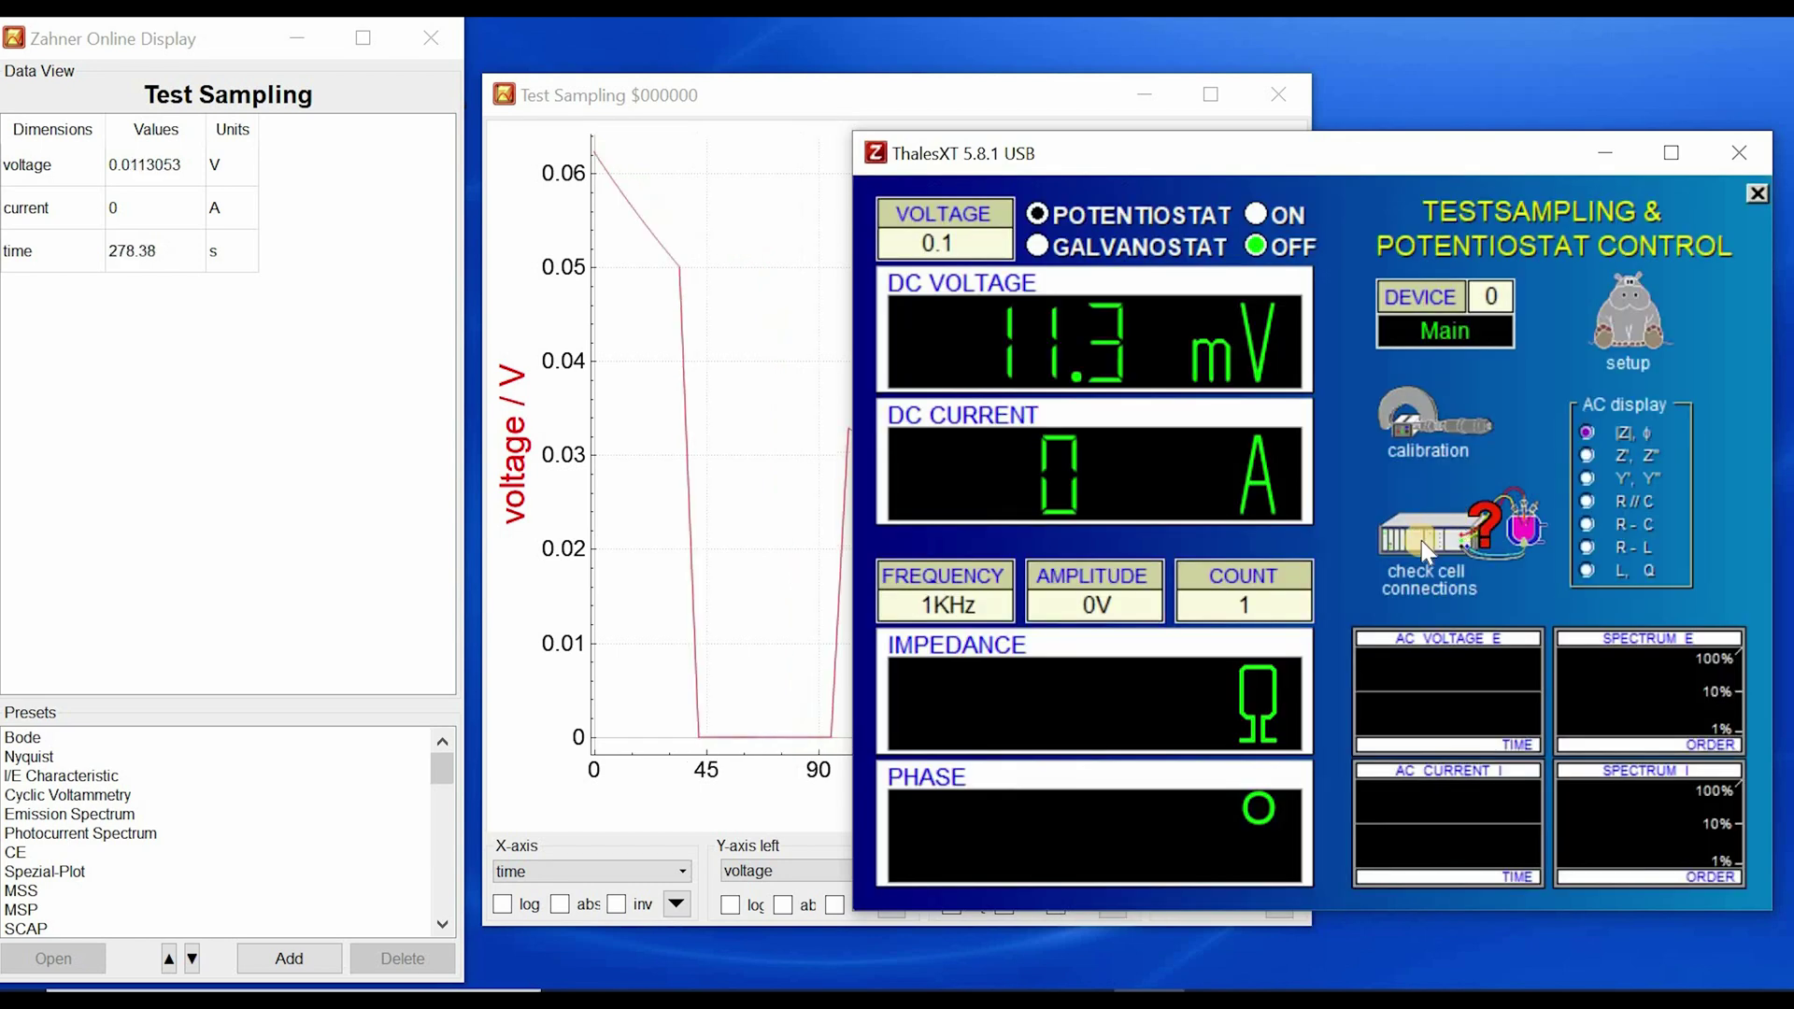
Show the cell connection wiring for the HiZ-Probe, then return to the Main Pot probe.
click(1667, 614)
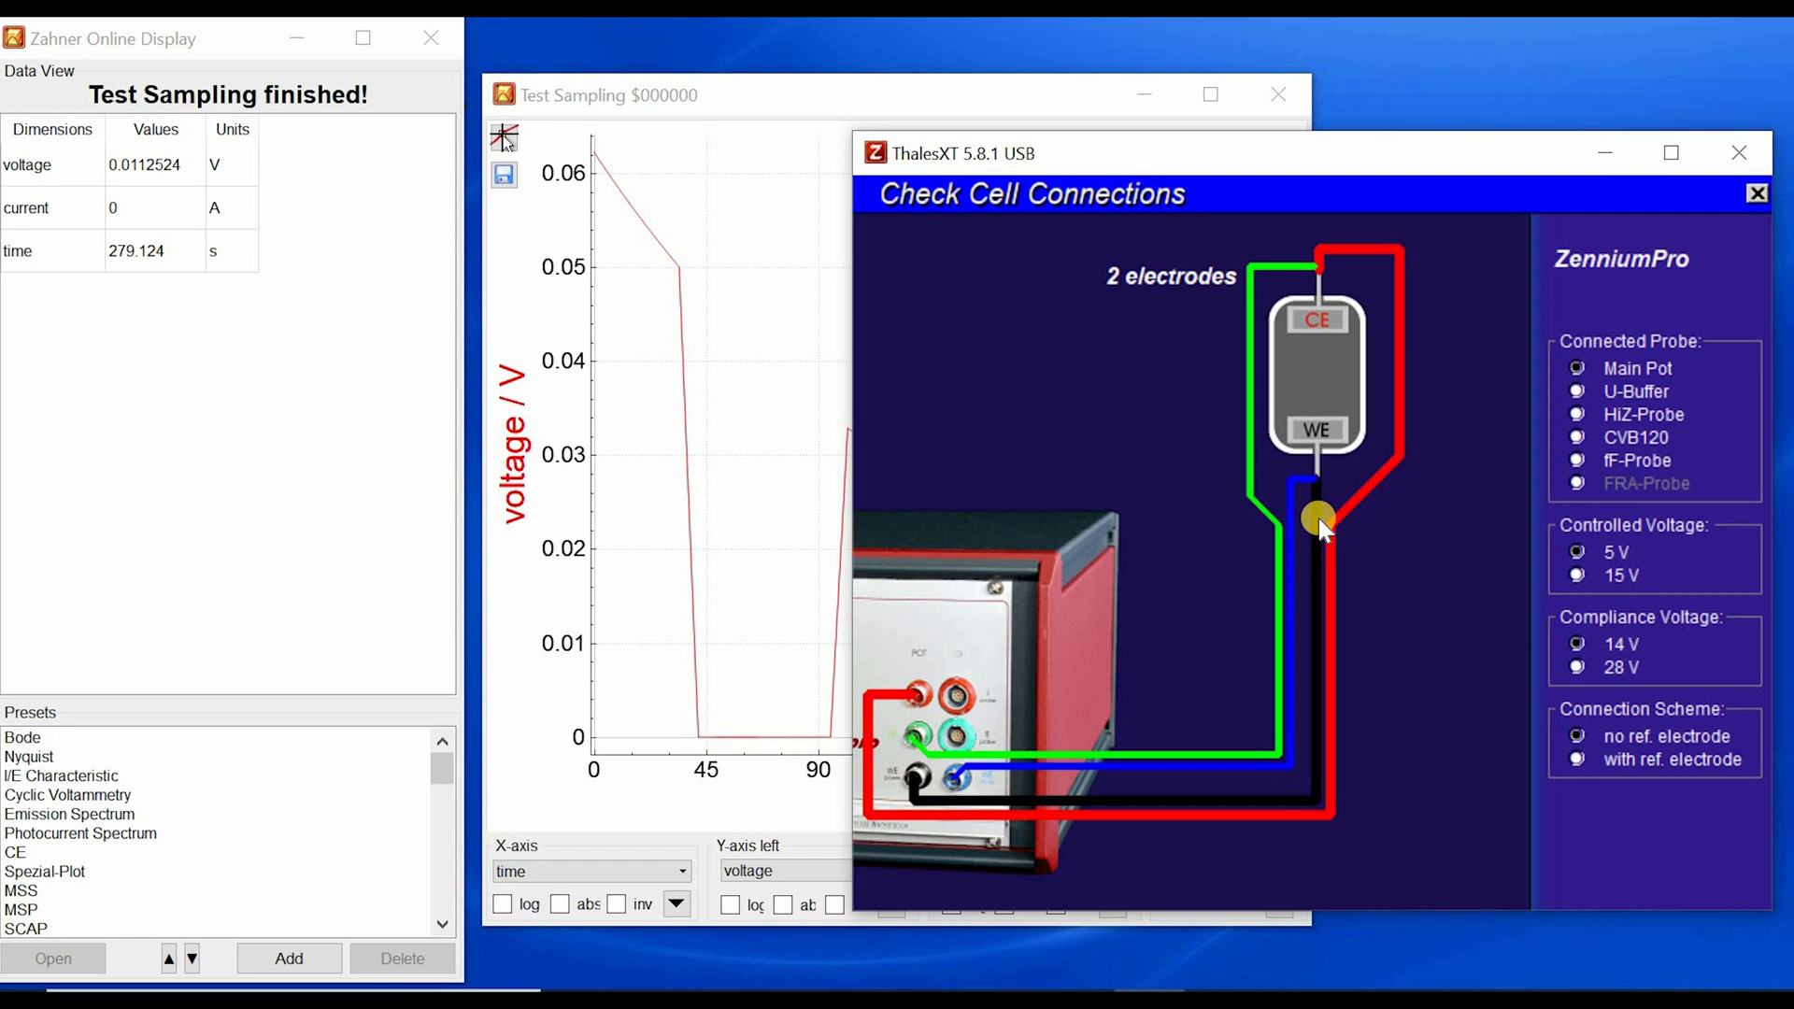
click(1578, 414)
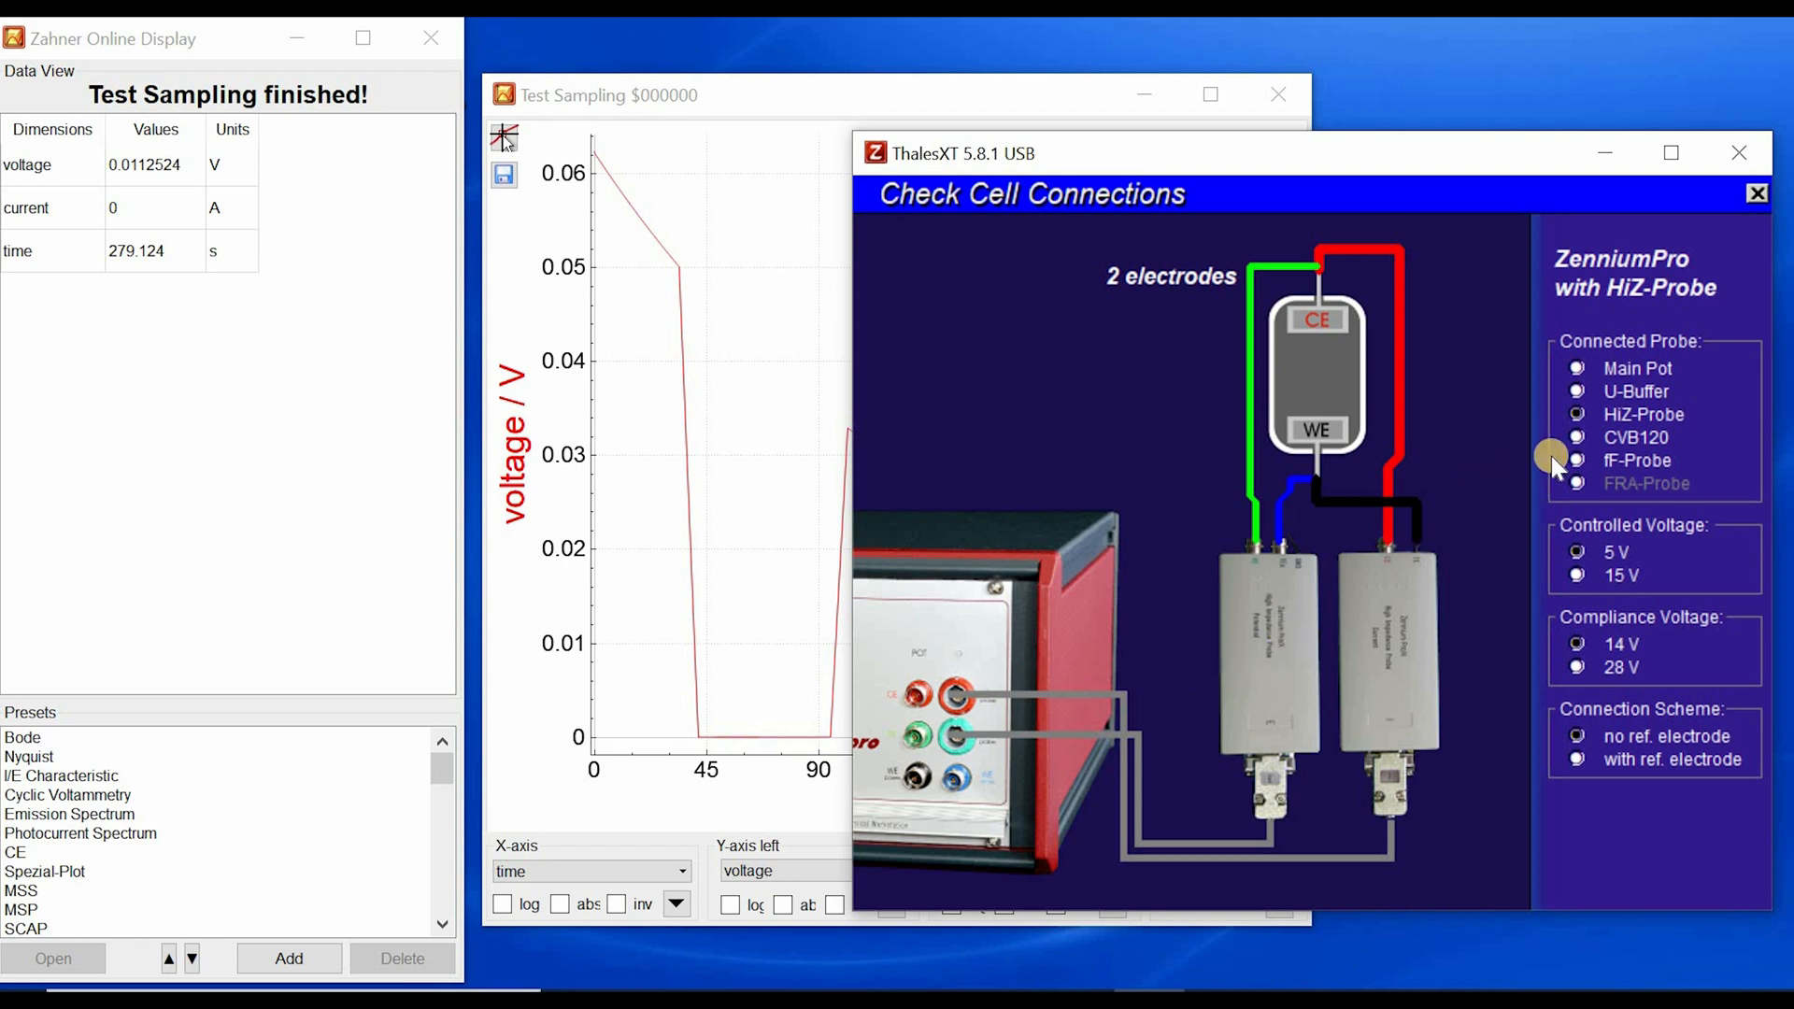
click(1577, 368)
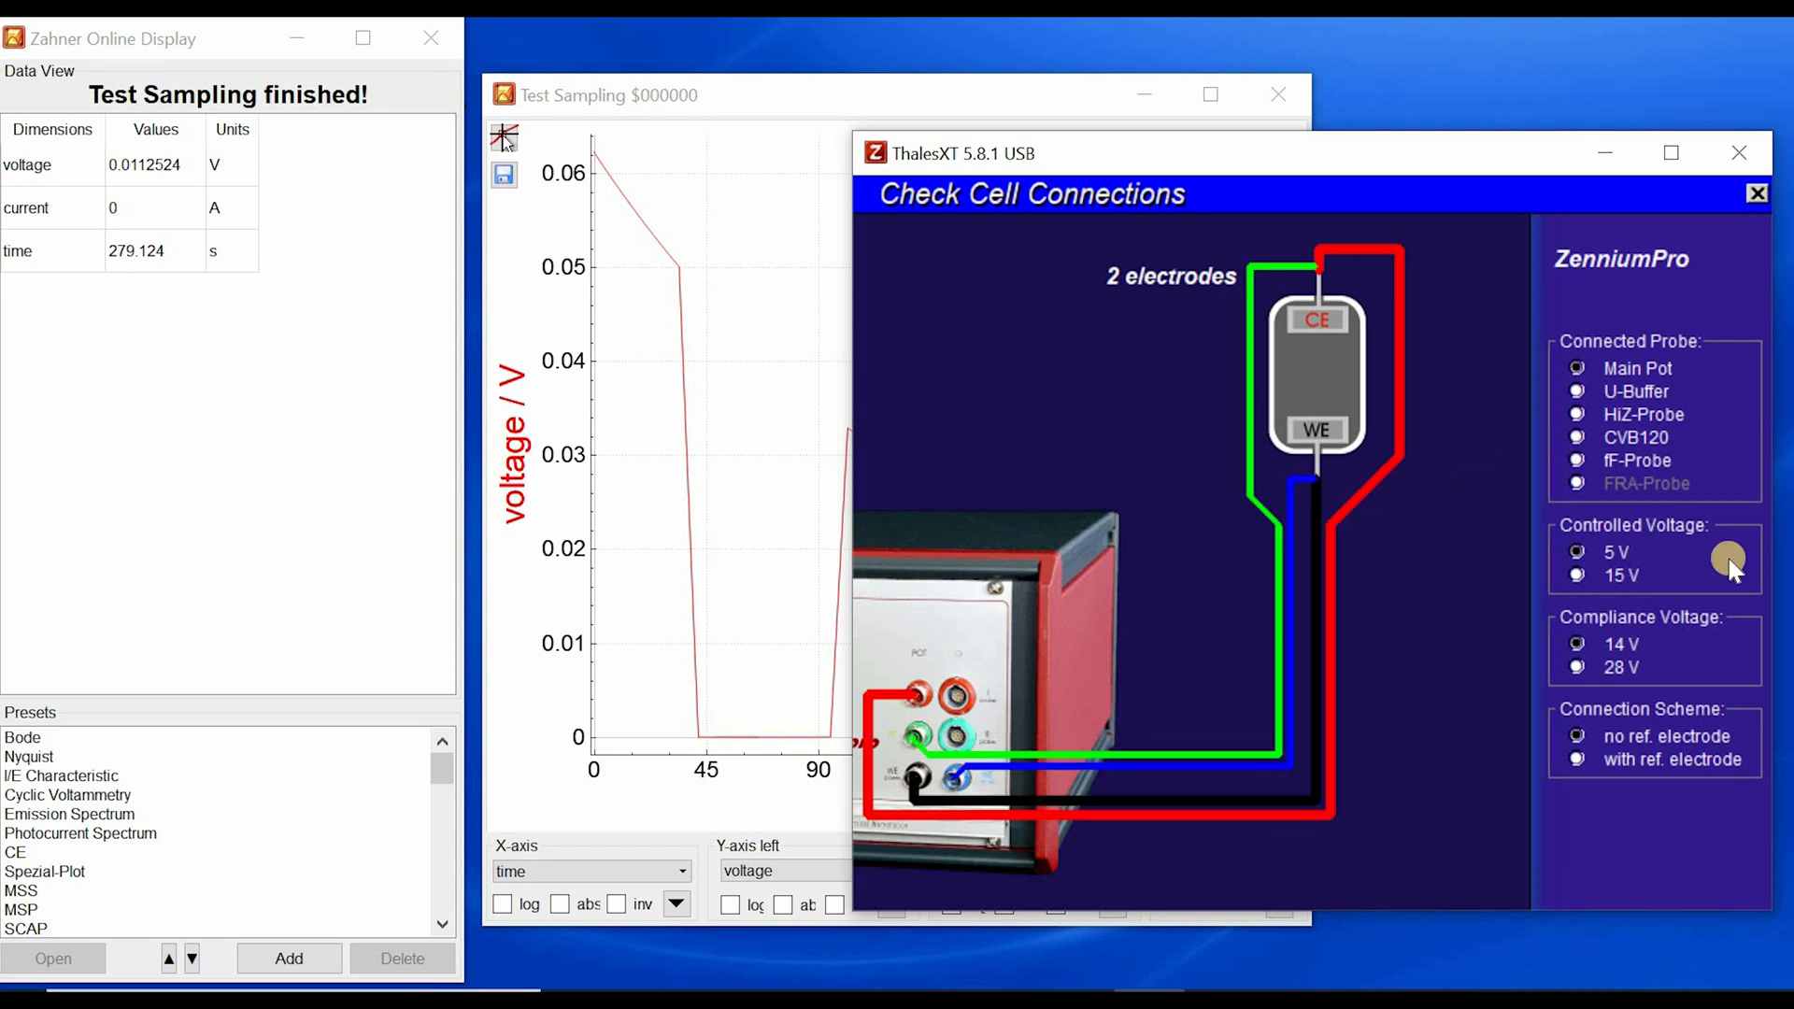
Set the controlled voltage range to 15 V.
click(1579, 575)
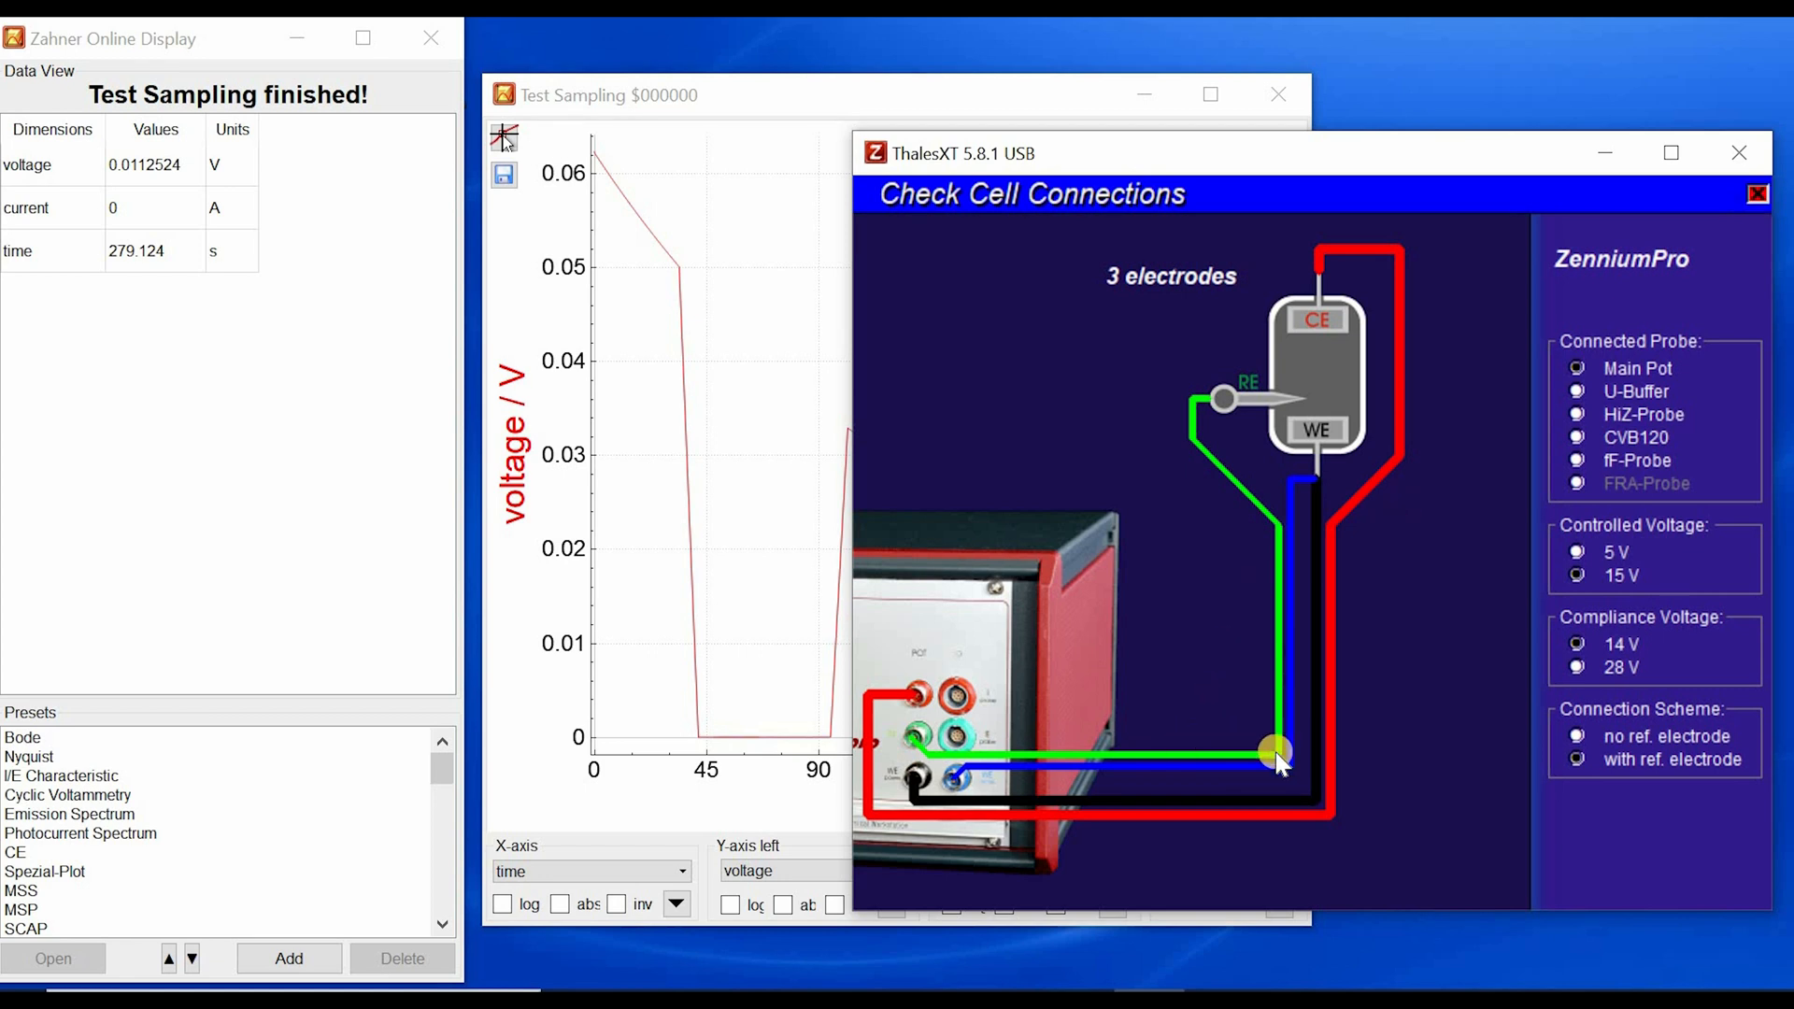
Assign the RE a user defined reference potential with a 0 V offset.
click(1280, 645)
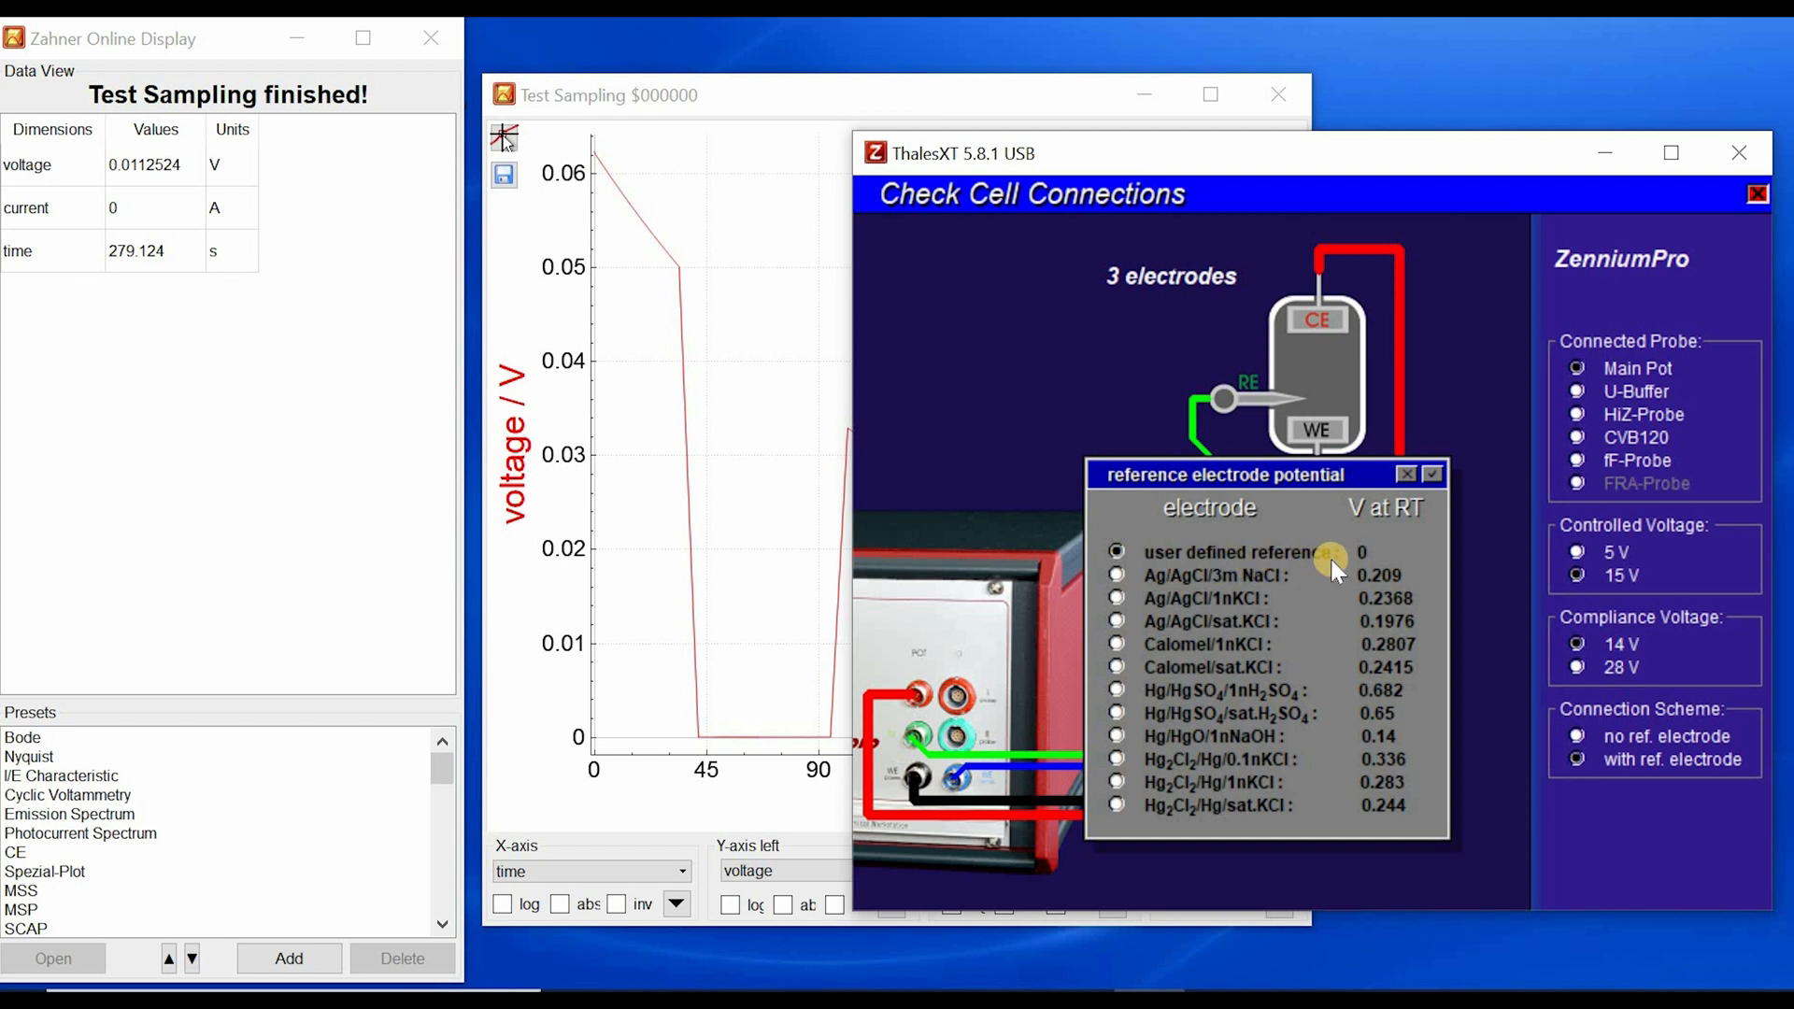
click(1428, 475)
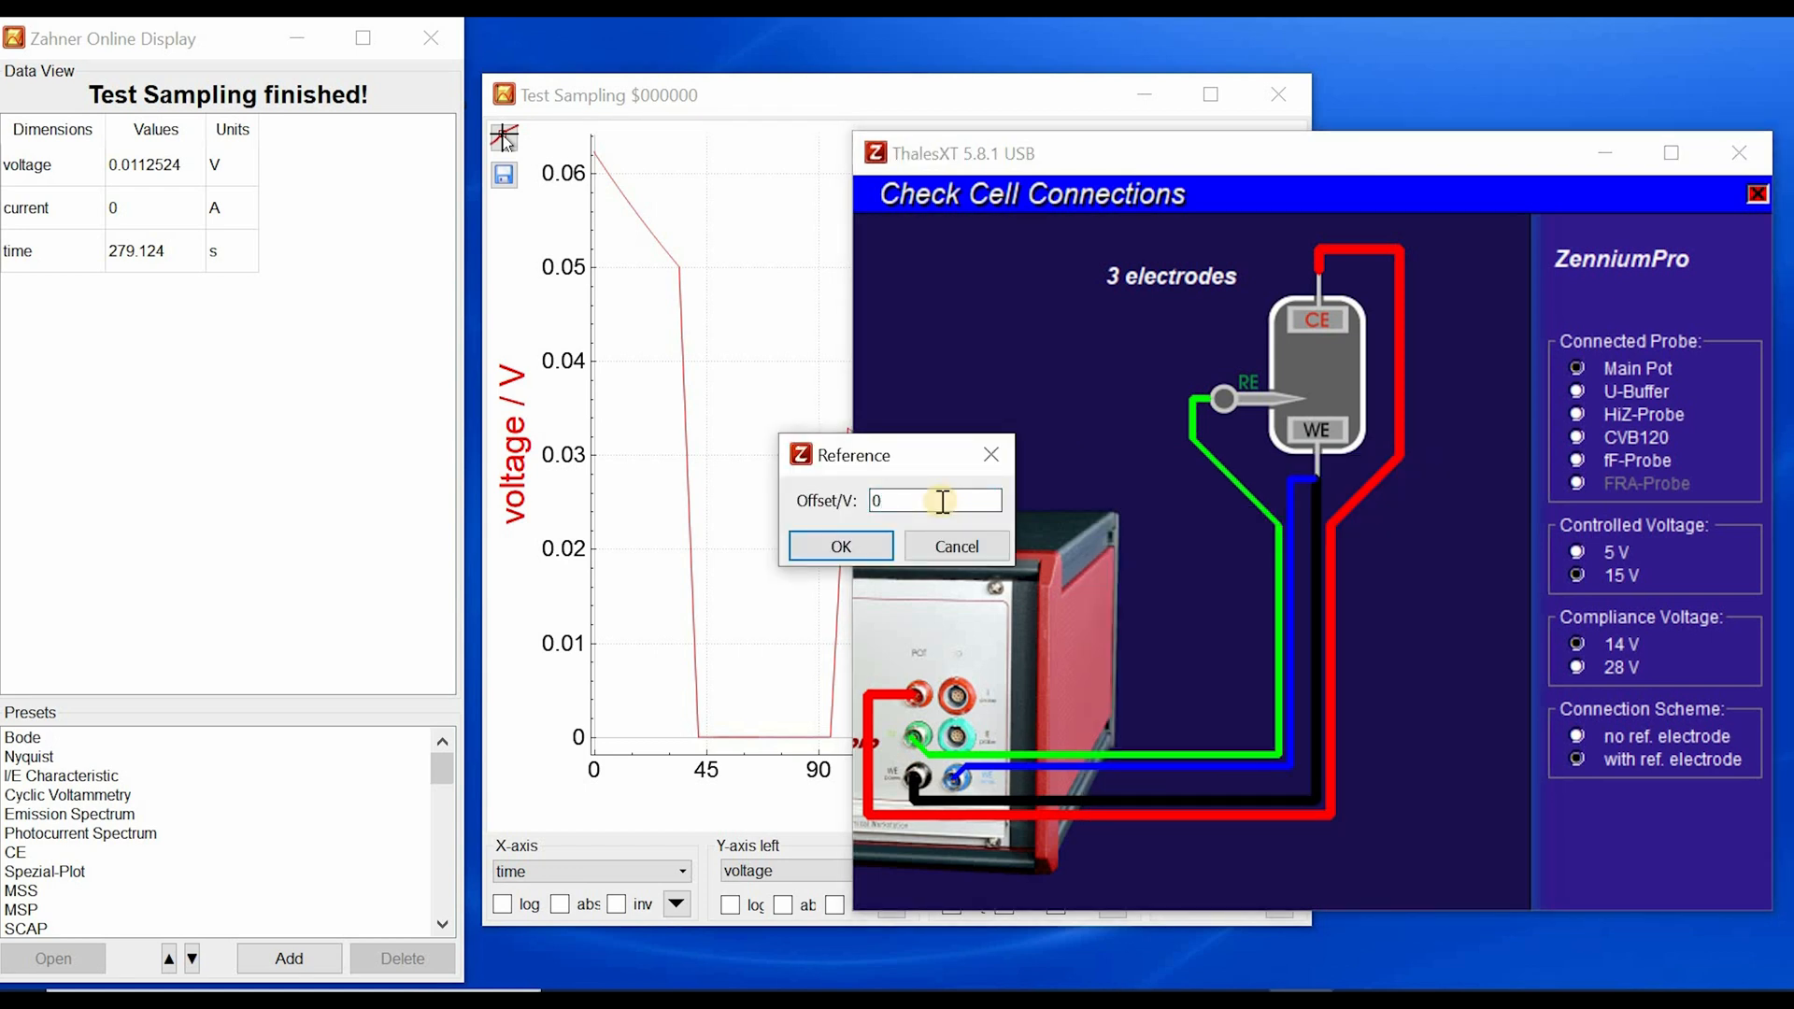
click(854, 551)
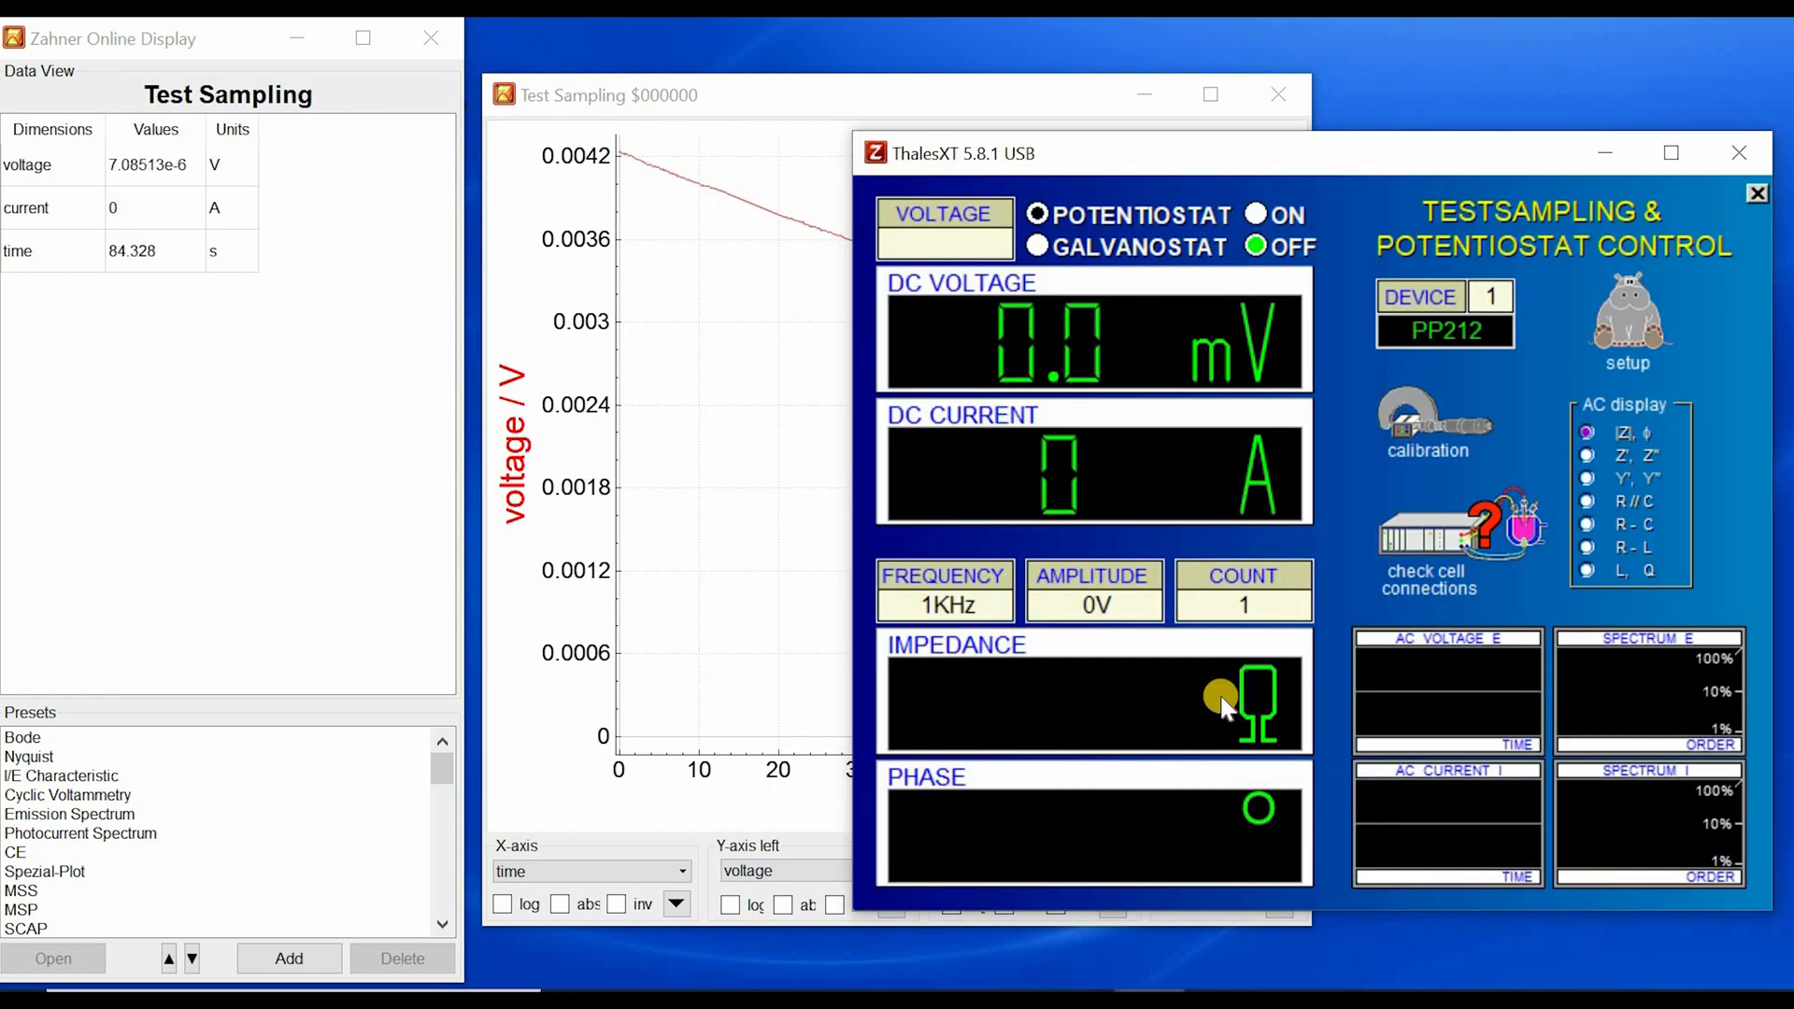